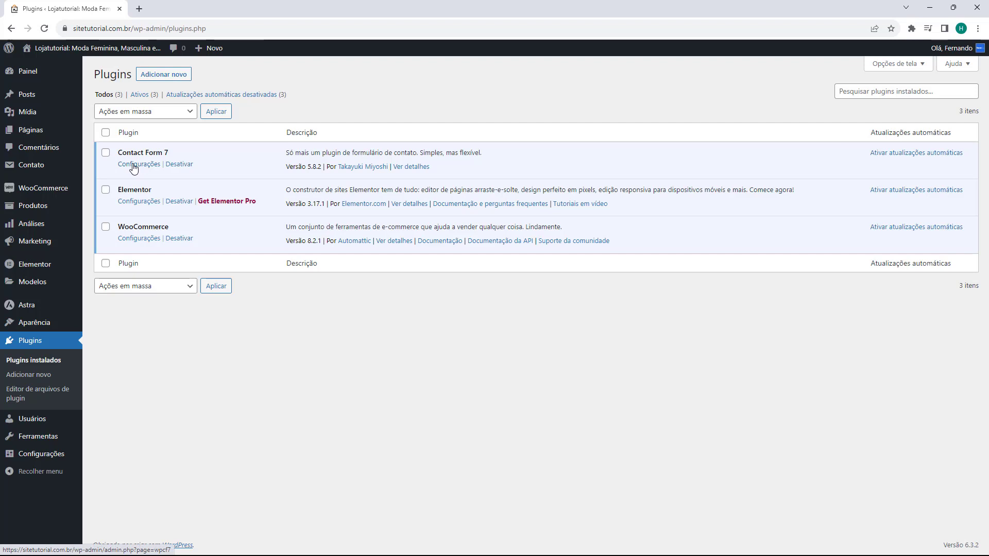
{"action": "left_click", "coordinate": [132, 166]}
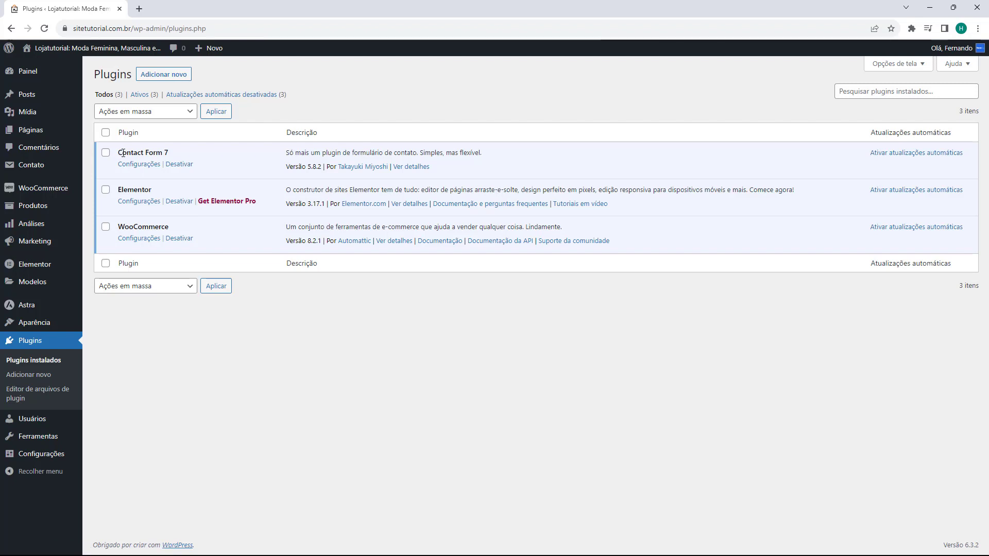
{"action": "left_click_drag", "start_coordinate": [118, 152], "coordinate": [181, 153]}
{"action": "left_click", "coordinate": [180, 154]}
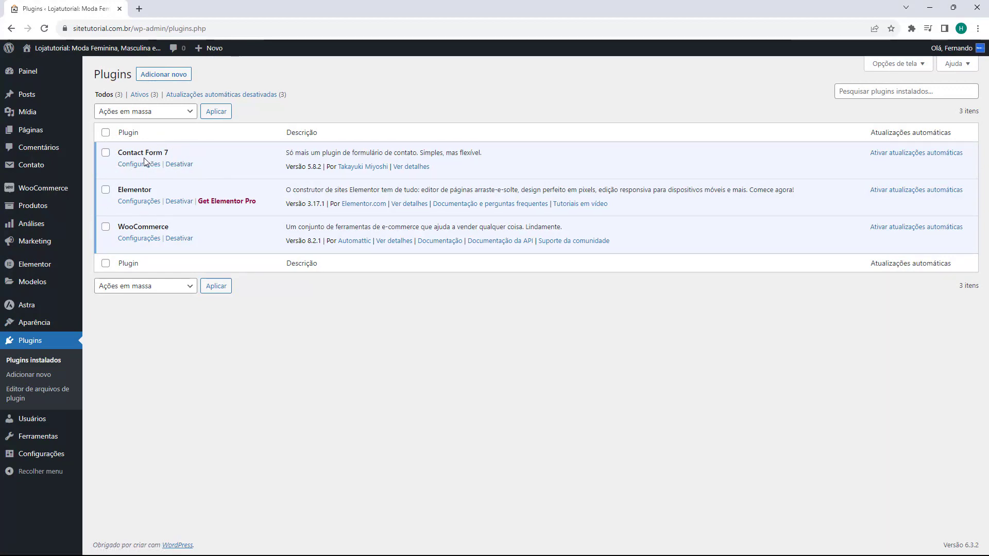
- Copy the shortcode of the "Entre em contato" form from the list of contact forms
{"action": "mouse_move", "coordinate": [12, 171]}
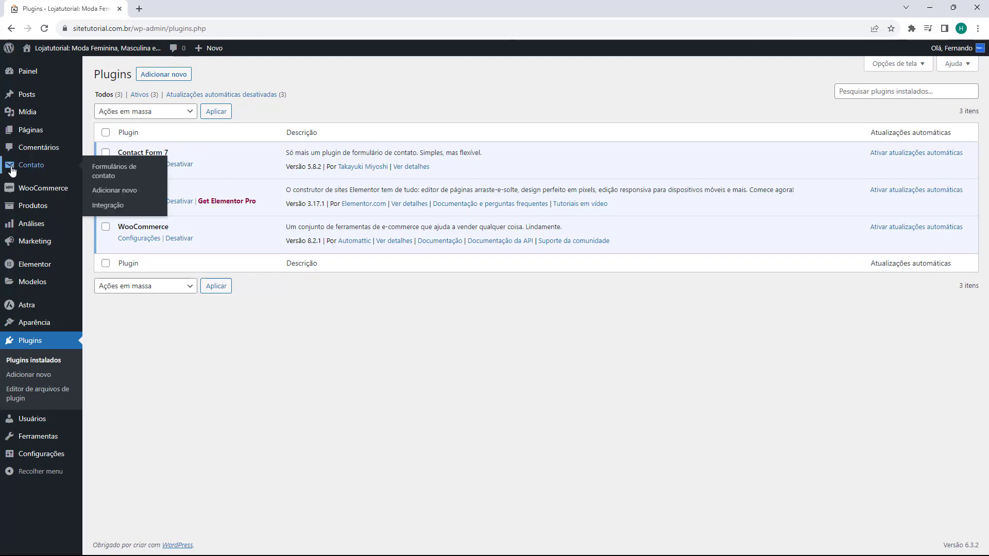
{"action": "left_click", "coordinate": [29, 169]}
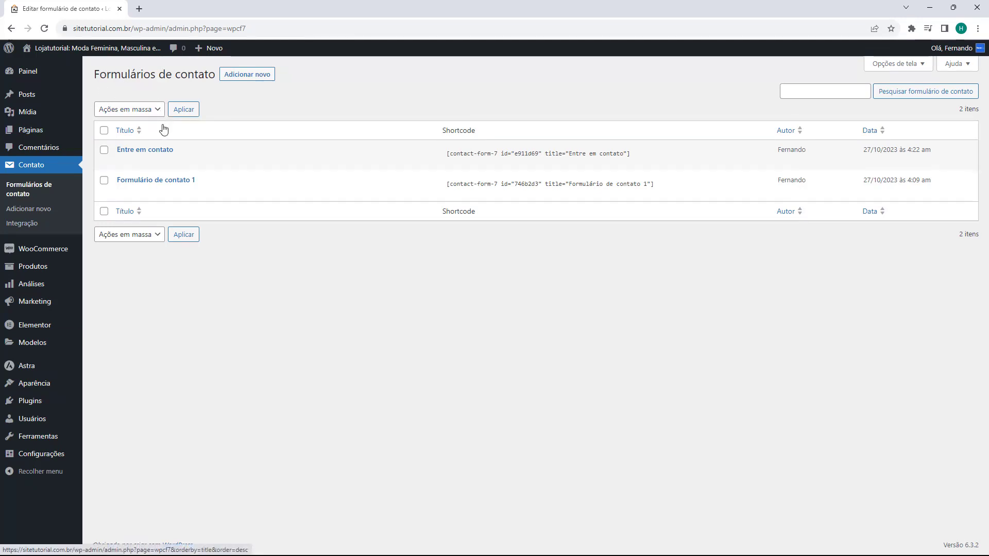
{"action": "mouse_move", "coordinate": [122, 153]}
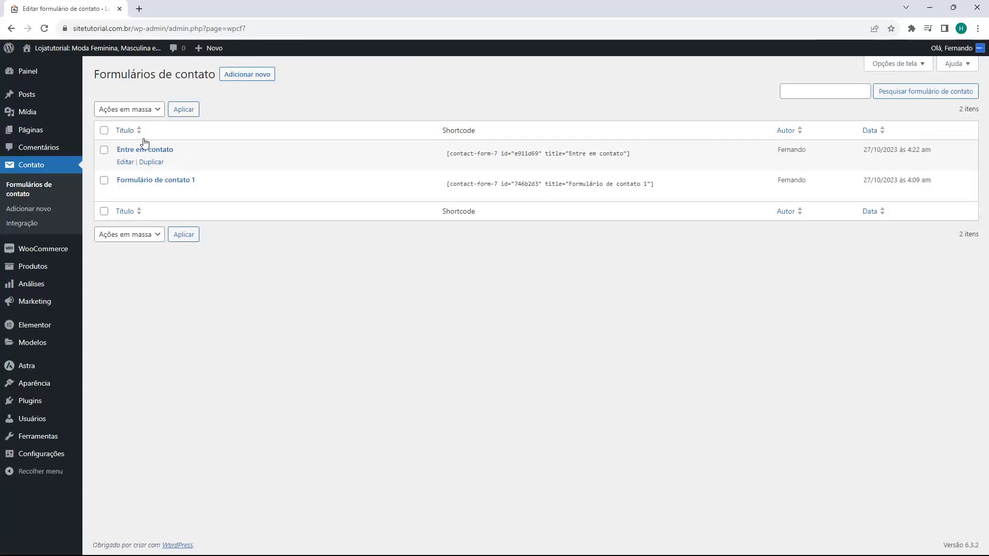
{"action": "mouse_move", "coordinate": [122, 179]}
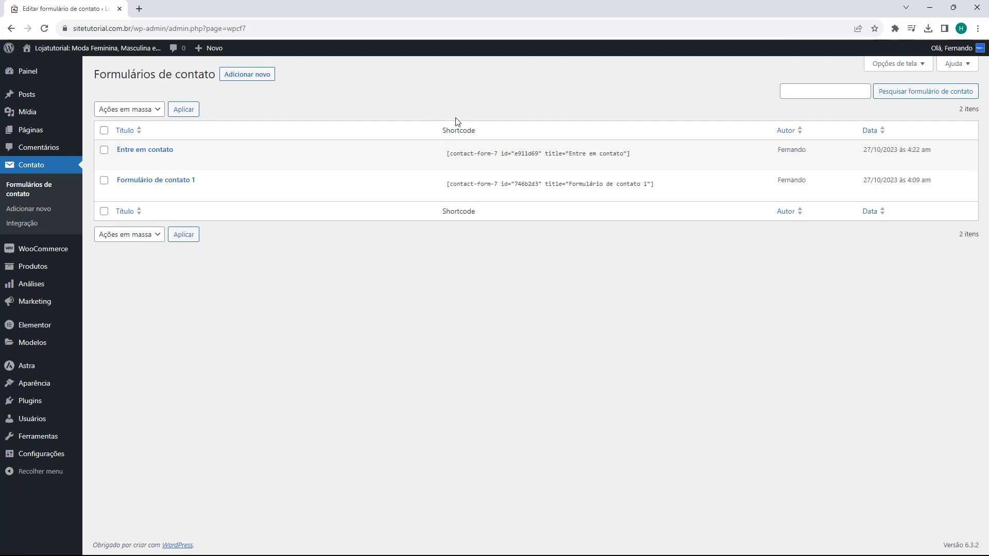
{"action": "left_click", "coordinate": [443, 153]}
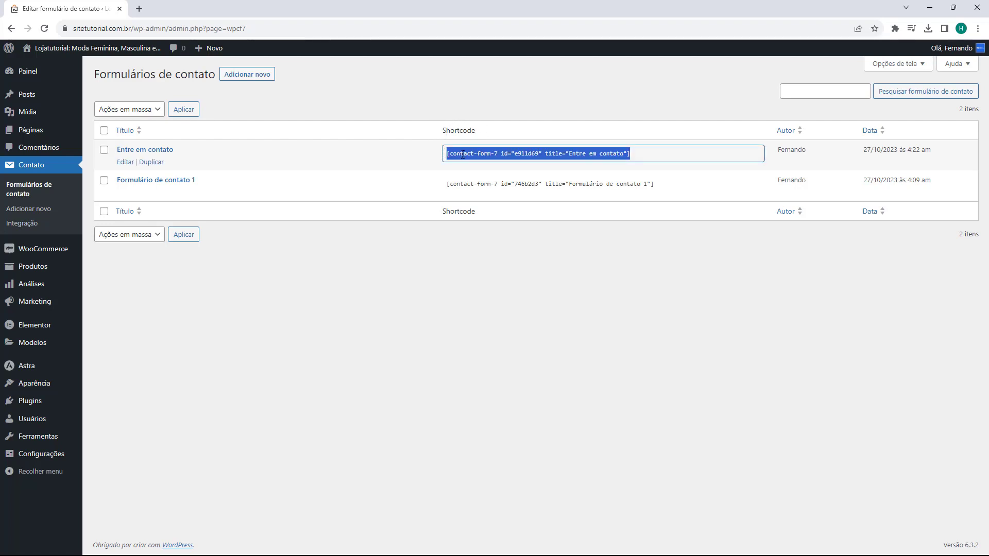
{"action": "double_click", "coordinate": [462, 153]}
{"action": "key", "text": "ctrl+a"}
{"action": "key", "text": "ctrl+c"}
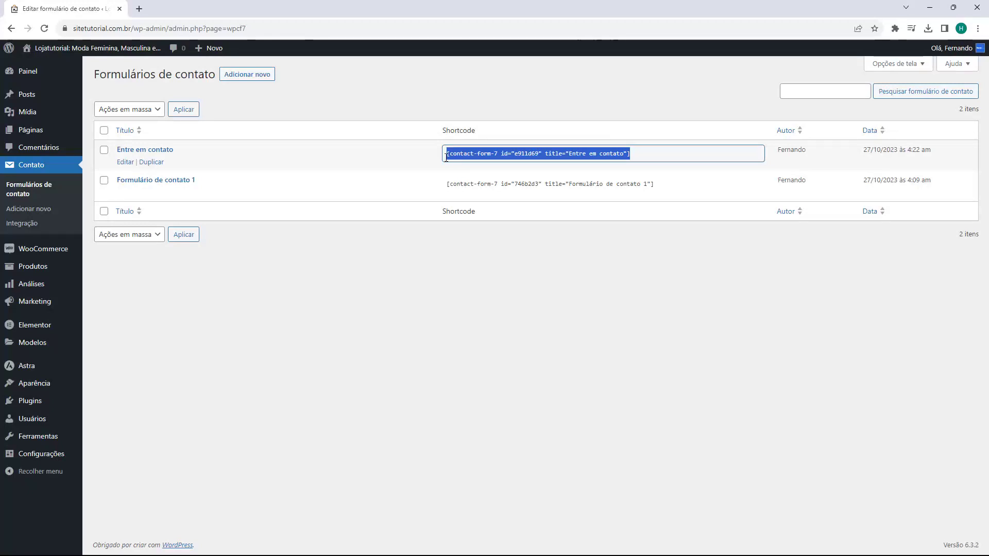
{"action": "left_click", "coordinate": [403, 118]}
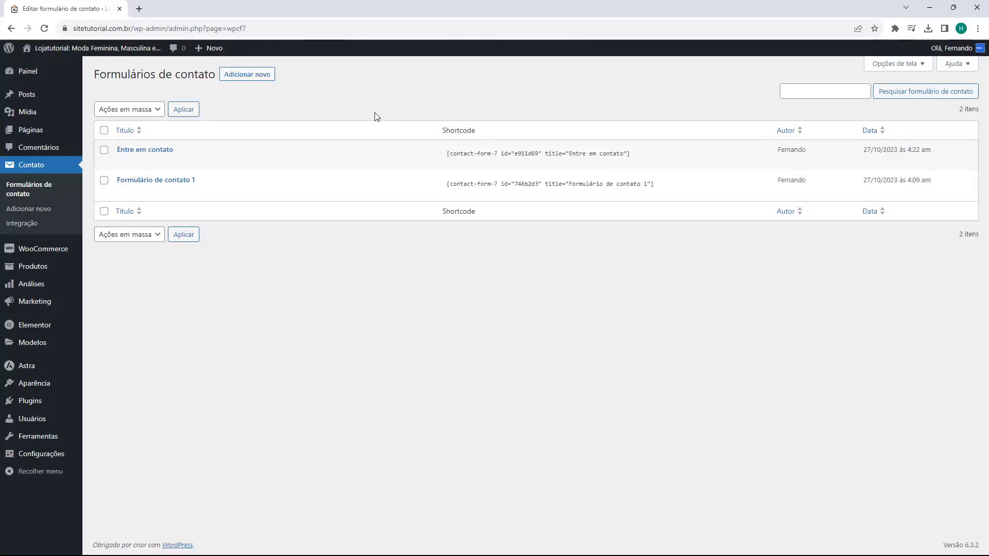
- Create a new page titled "Entre em contato"
{"action": "mouse_move", "coordinate": [30, 133]}
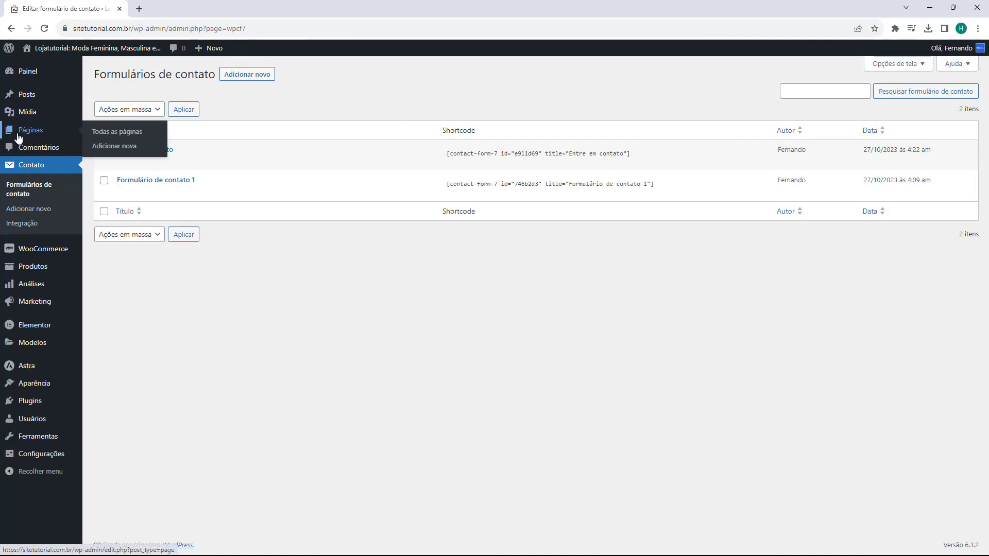
{"action": "left_click", "coordinate": [30, 135]}
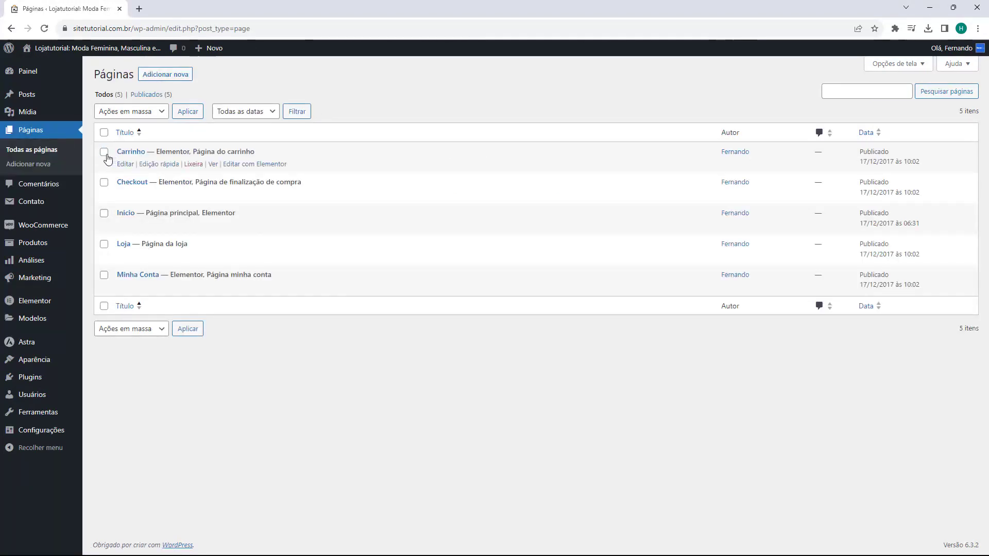
{"action": "left_click", "coordinate": [166, 75]}
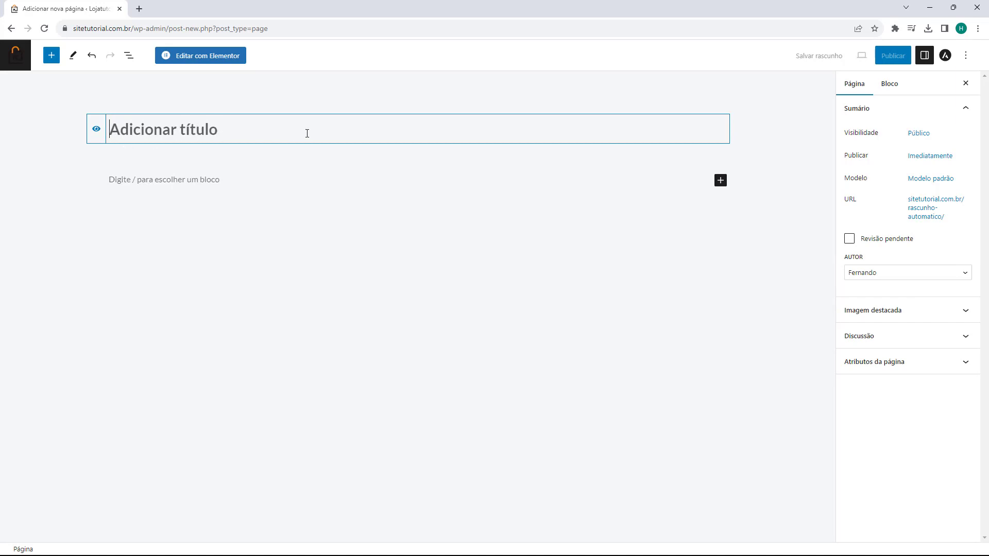
{"action": "type", "text": "Entre e"}
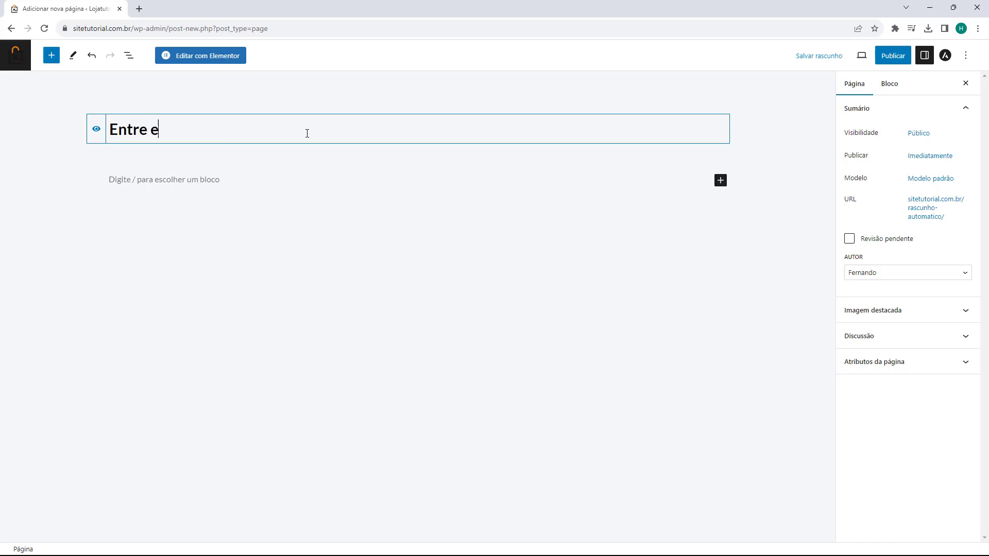
{"action": "type", "text": "m contato"}
- Add a Shortcode block below the page title and paste the copied "Entre em contato" form shortcode into it
{"action": "left_click", "coordinate": [161, 186]}
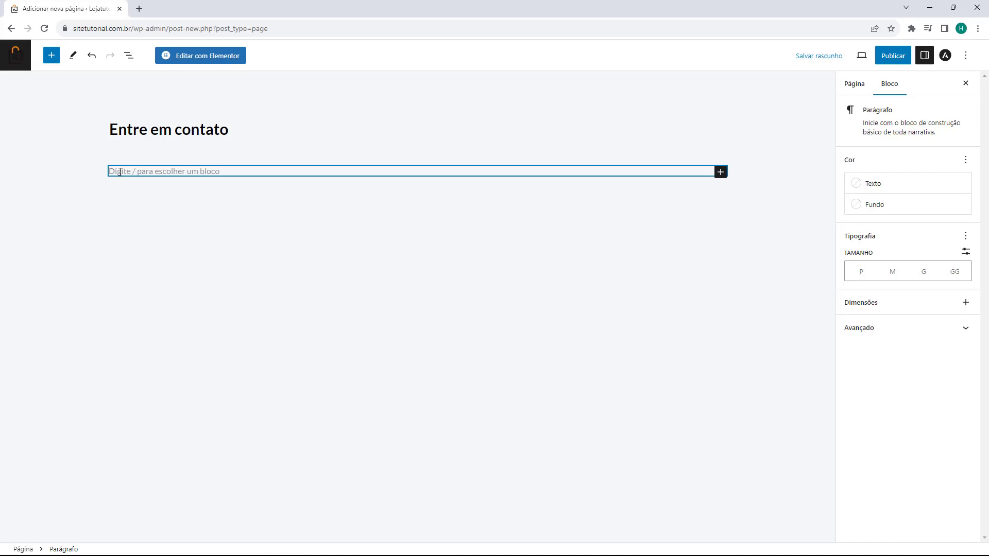
{"action": "left_click", "coordinate": [720, 173]}
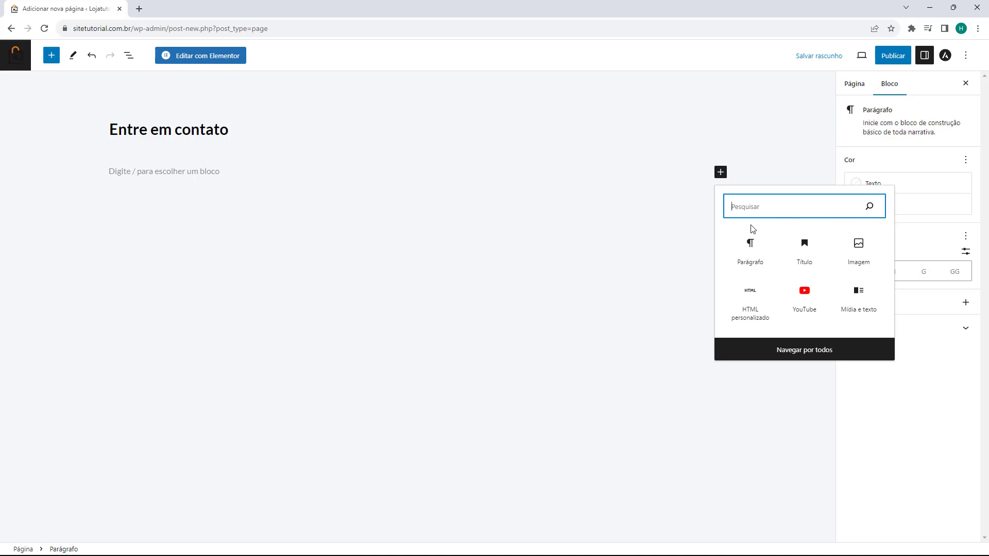
{"action": "type", "text": "short"}
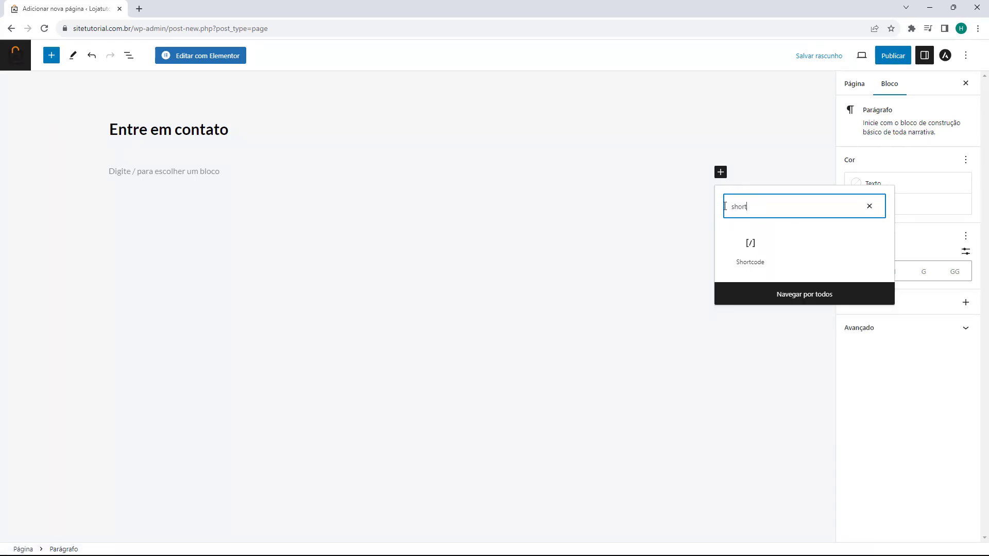
{"action": "left_click", "coordinate": [752, 263]}
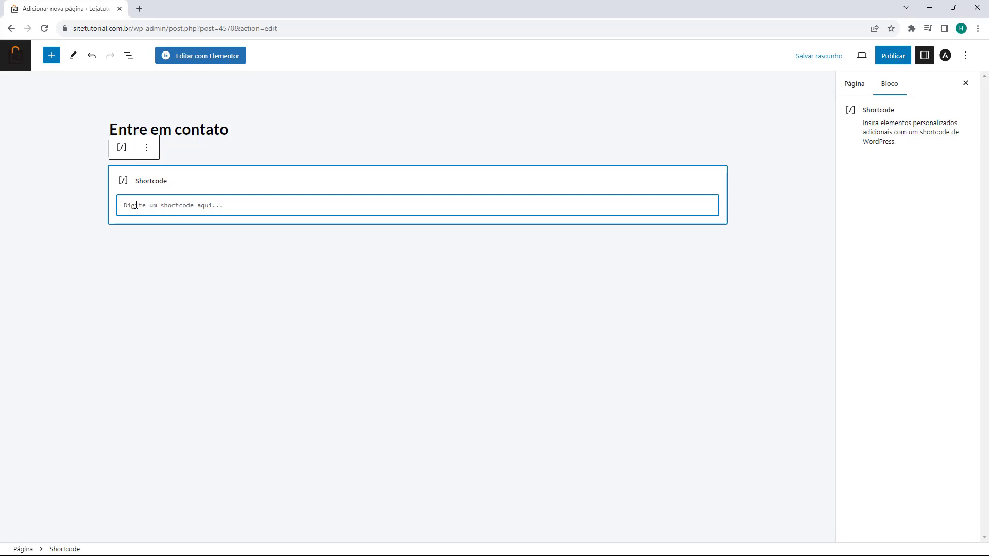
{"action": "key", "text": "ctrl+v"}
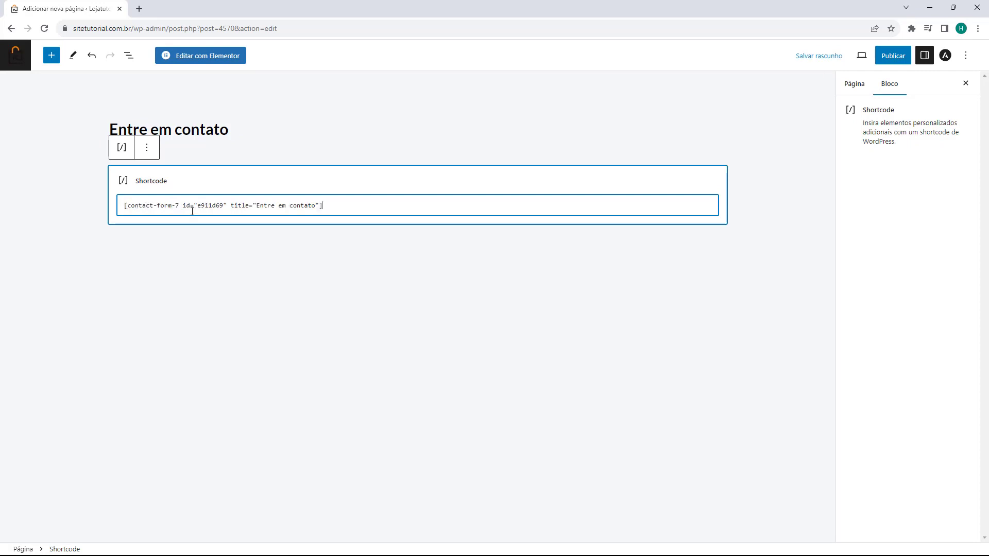
{"action": "left_click", "coordinate": [162, 243]}
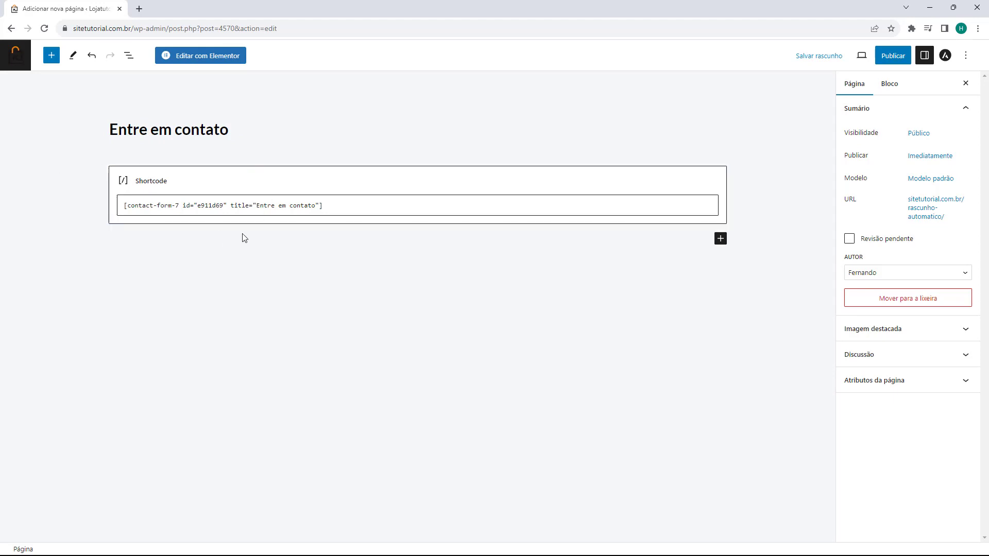
{"action": "left_click", "coordinate": [154, 240]}
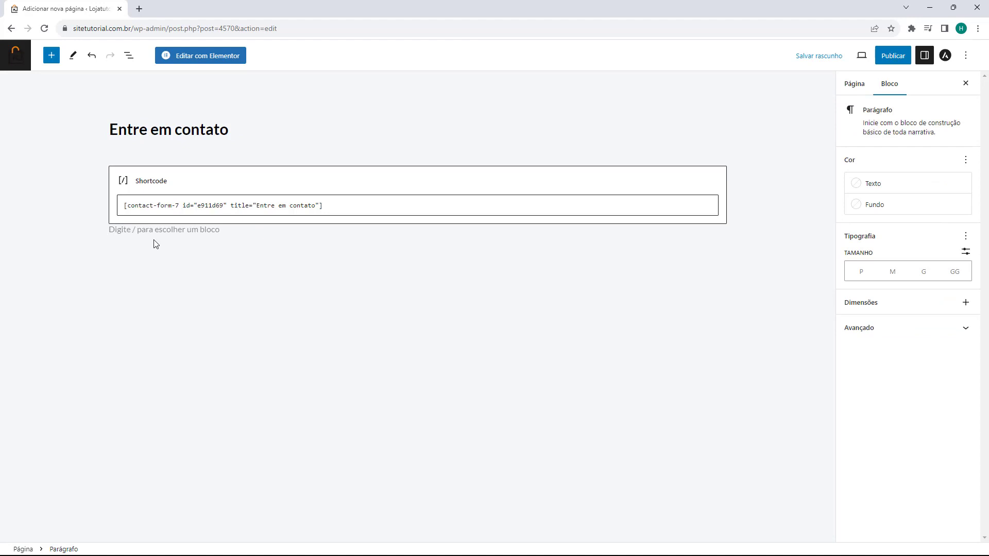
{"action": "left_click", "coordinate": [153, 243]}
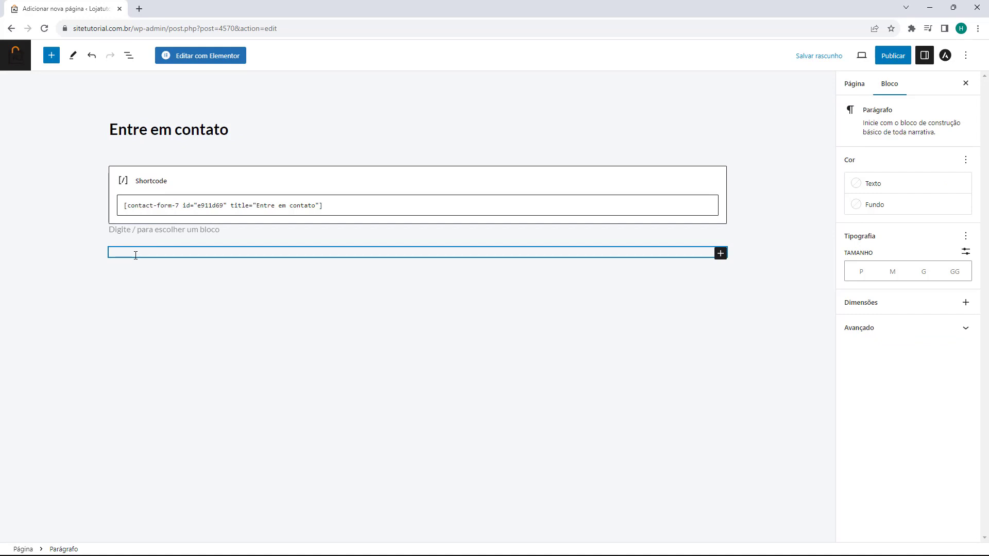
{"action": "left_click", "coordinate": [721, 254]}
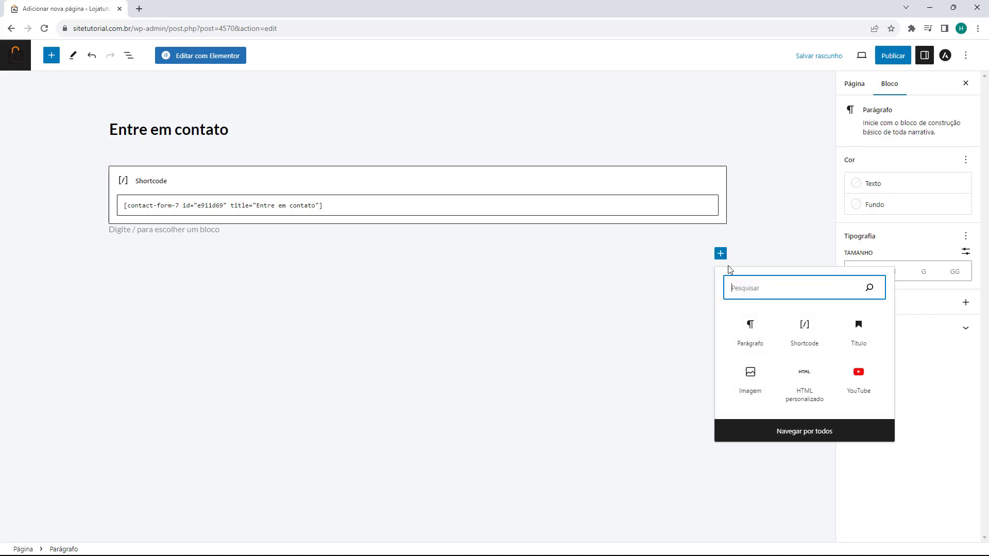
{"action": "left_click", "coordinate": [784, 429]}
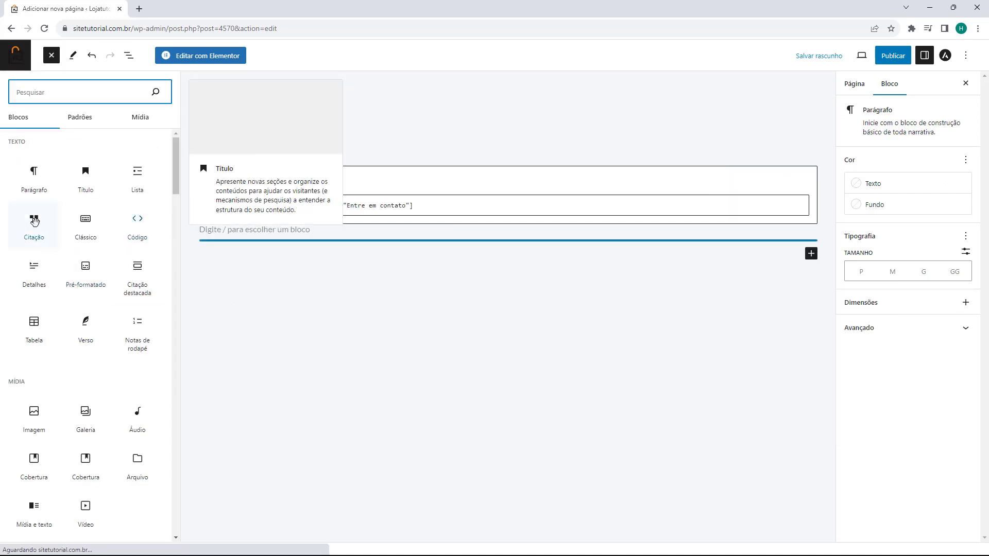
{"action": "scroll", "coordinate": [77, 335], "scroll_direction": "down", "scroll_amount": 6}
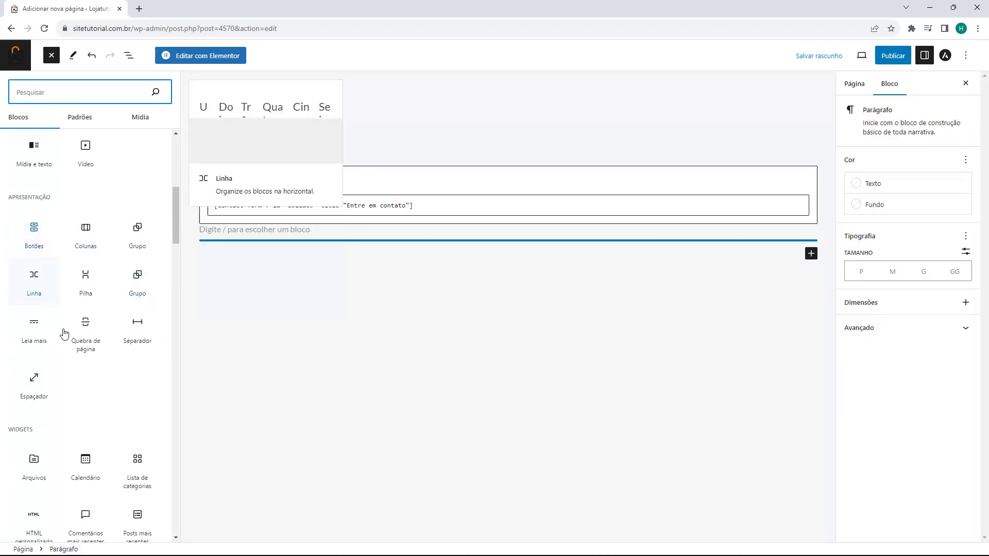
{"action": "left_click", "coordinate": [353, 319]}
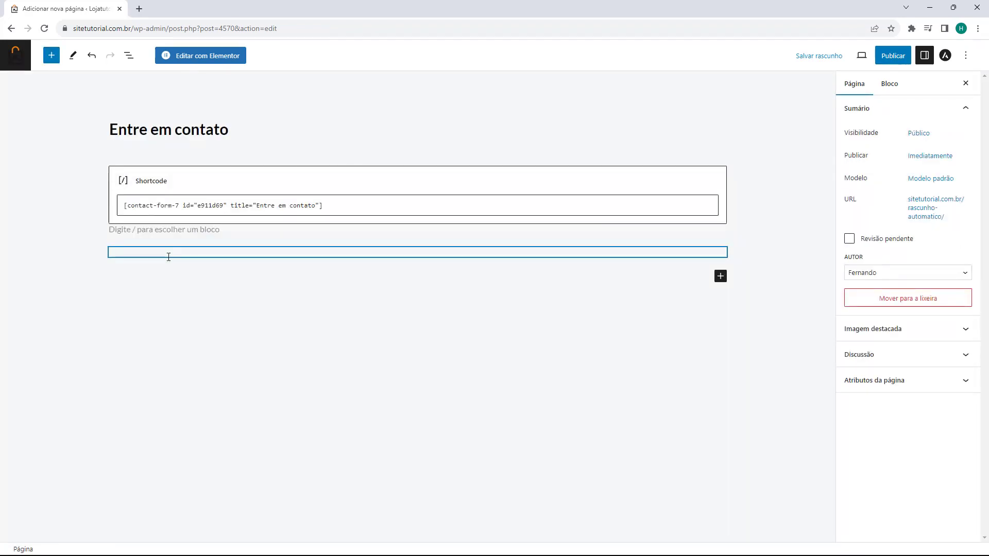
{"action": "left_click", "coordinate": [169, 257]}
{"action": "key", "text": "BackSpace"}
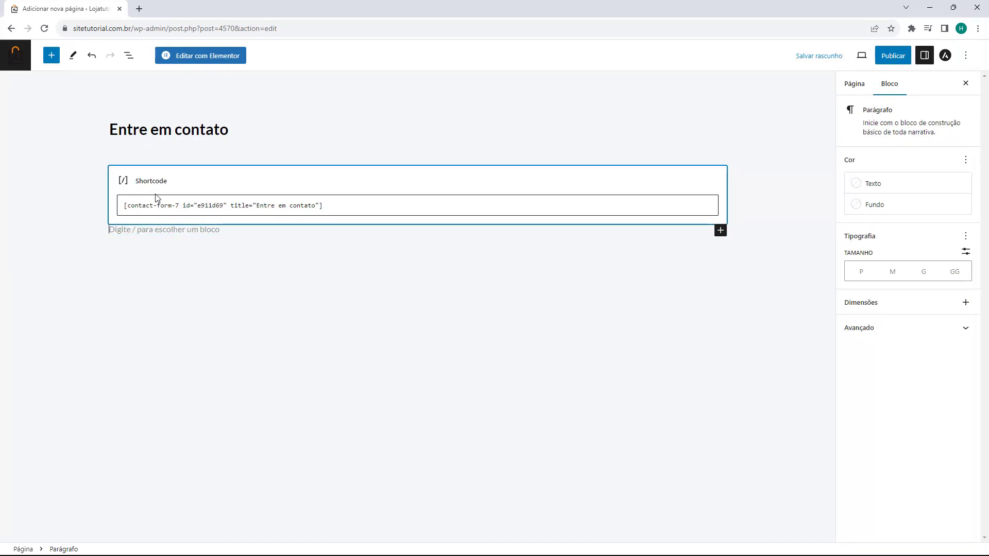
- Publish the "Entre em contato" page and open it on the live site
{"action": "left_click", "coordinate": [894, 61]}
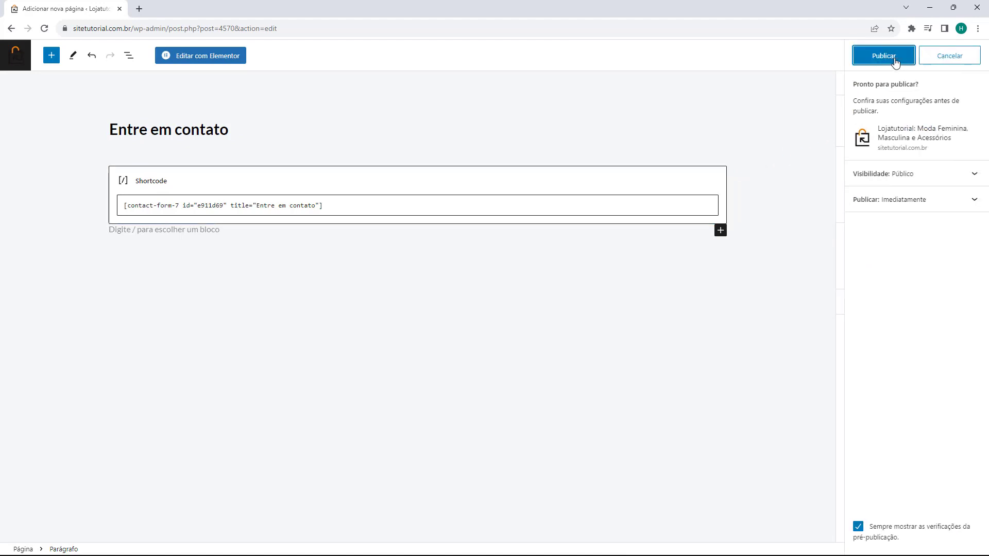
{"action": "left_click", "coordinate": [881, 58]}
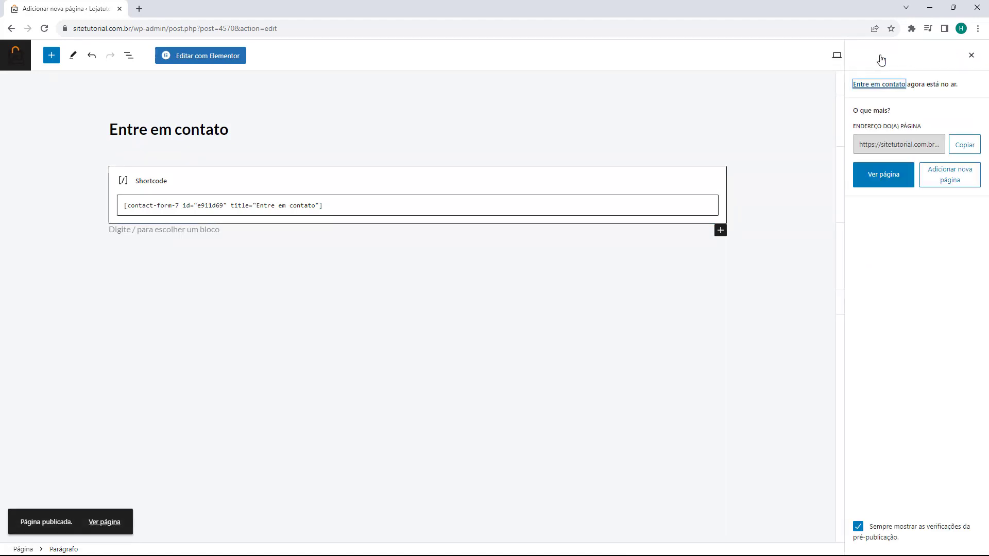
{"action": "left_click", "coordinate": [881, 177]}
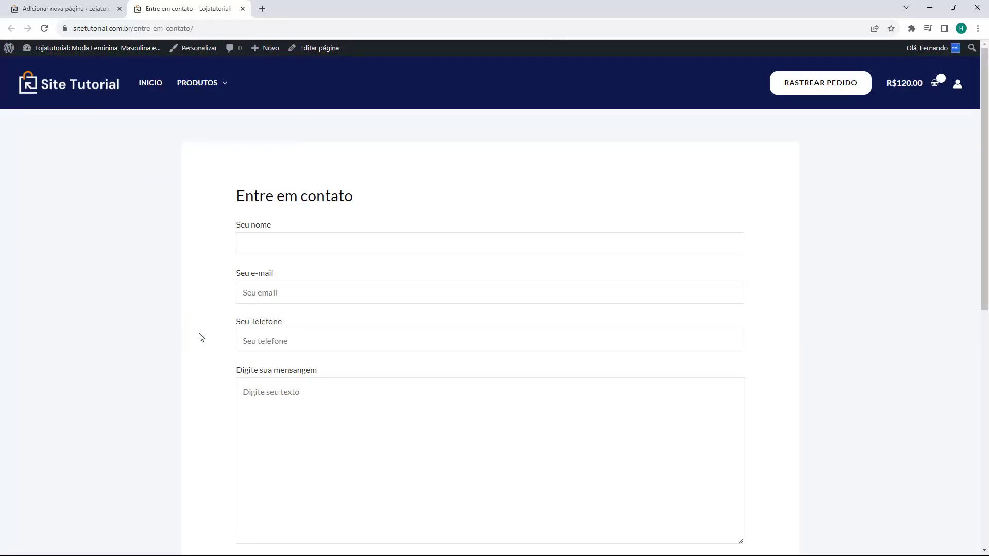
- Examine the published contact page's heading, its name, e-mail, phone, message and file upload fields, and the submit button
{"action": "left_click_drag", "start_coordinate": [237, 196], "coordinate": [371, 199]}
{"action": "scroll", "coordinate": [371, 198], "scroll_direction": "down", "scroll_amount": 1}
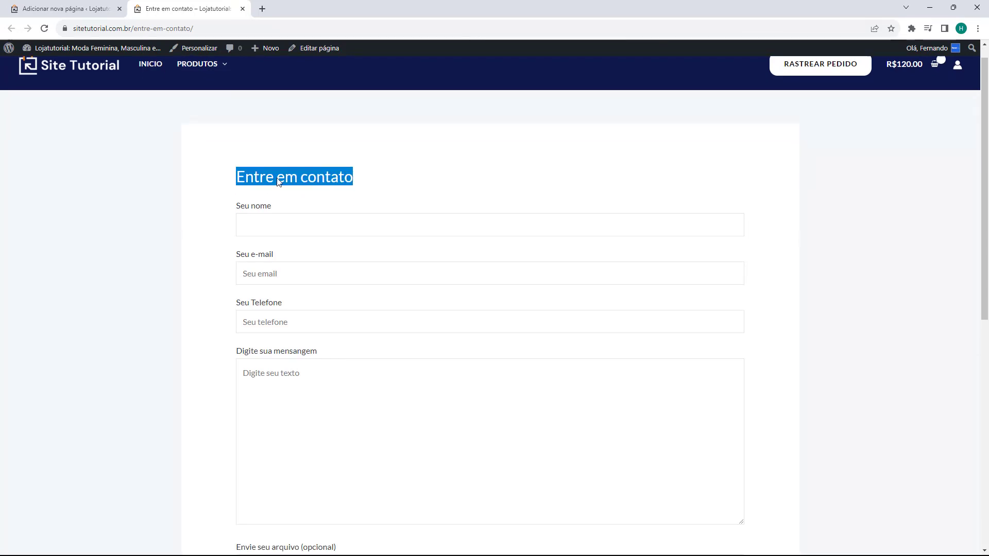
{"action": "left_click", "coordinate": [214, 168]}
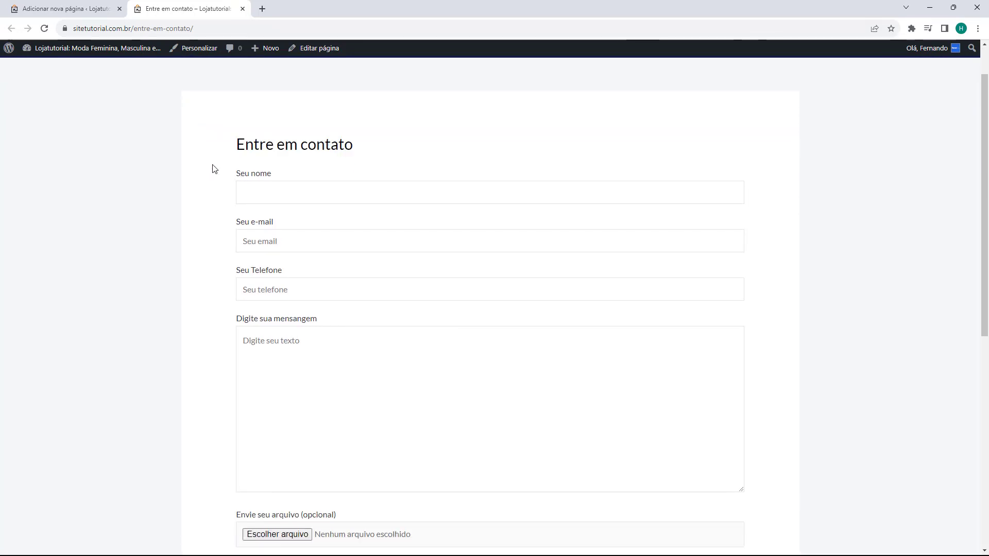
{"action": "left_click_drag", "start_coordinate": [237, 175], "coordinate": [273, 177]}
{"action": "left_click_drag", "start_coordinate": [234, 221], "coordinate": [298, 227]}
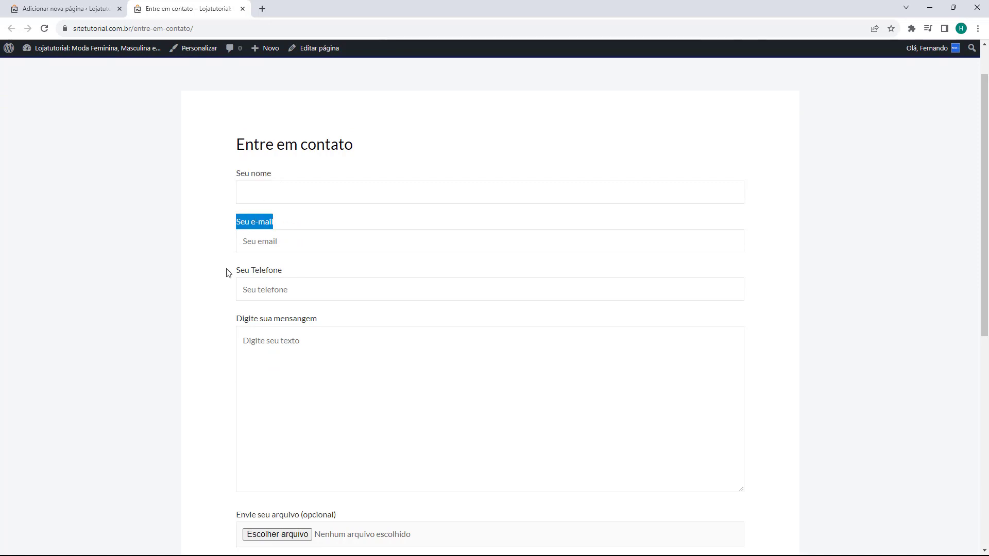
{"action": "left_click_drag", "start_coordinate": [229, 271], "coordinate": [314, 272]}
{"action": "scroll", "coordinate": [282, 272], "scroll_direction": "down", "scroll_amount": 1}
{"action": "scroll", "coordinate": [212, 269], "scroll_direction": "down", "scroll_amount": 2}
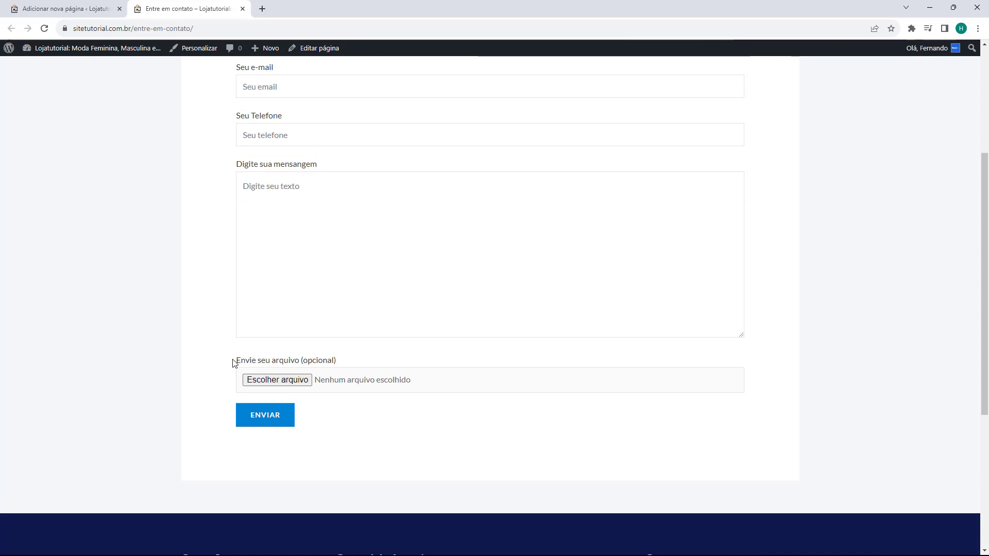
{"action": "left_click_drag", "start_coordinate": [234, 359], "coordinate": [381, 365]}
{"action": "left_click", "coordinate": [203, 340]}
{"action": "scroll", "coordinate": [209, 343], "scroll_direction": "down", "scroll_amount": 2}
{"action": "scroll", "coordinate": [206, 361], "scroll_direction": "up", "scroll_amount": 6}
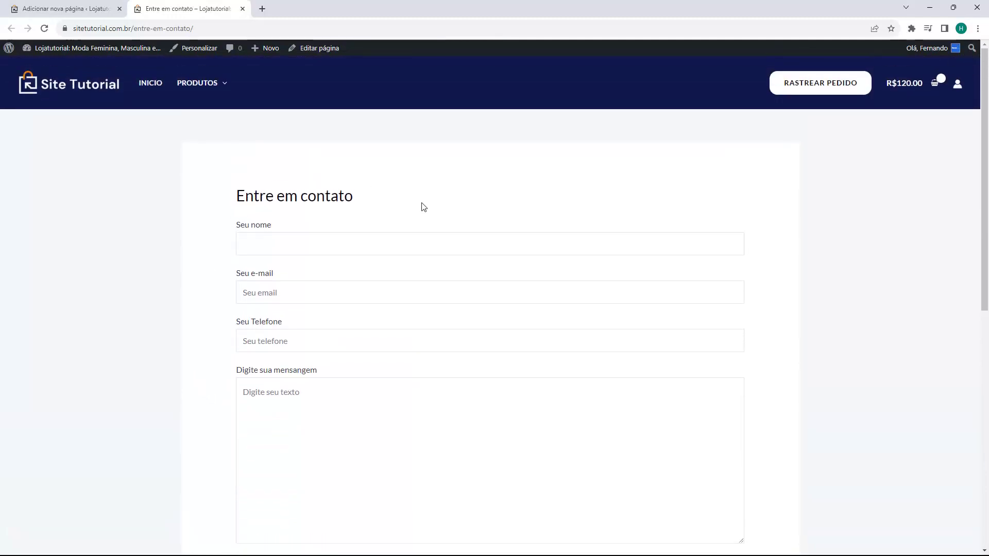